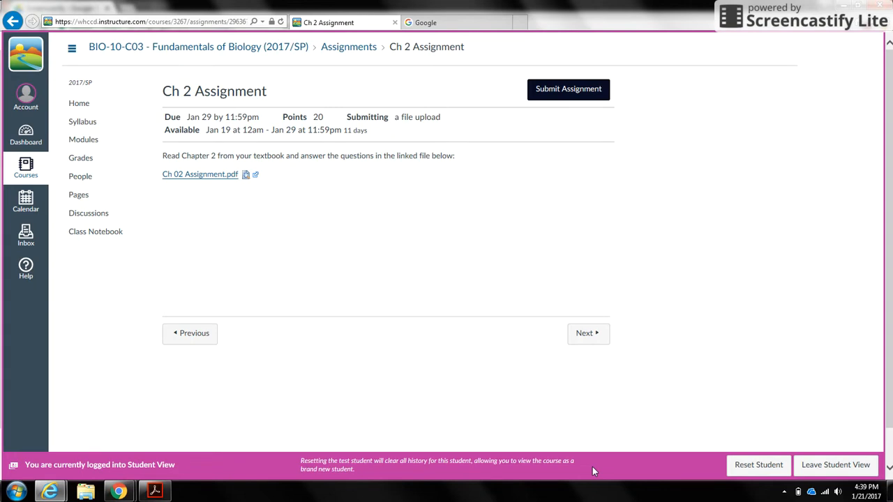
Check the list of all installed programs, and close it again
click(16, 492)
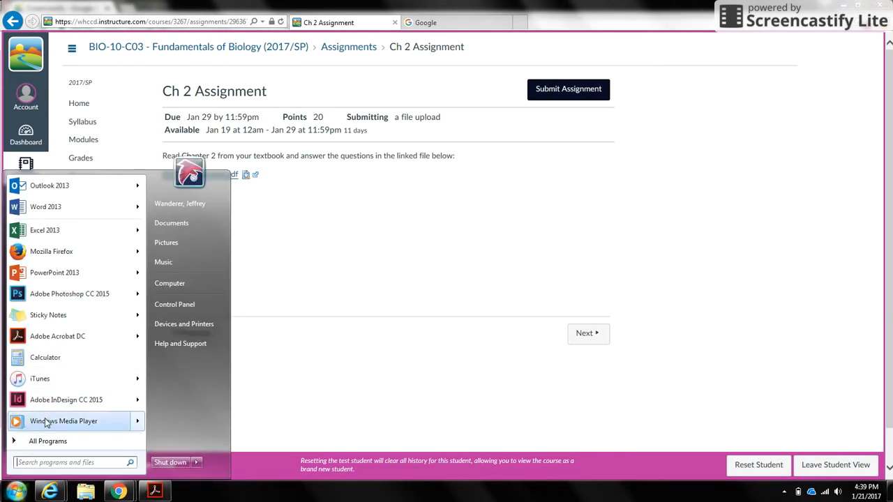
click(105, 441)
click(281, 368)
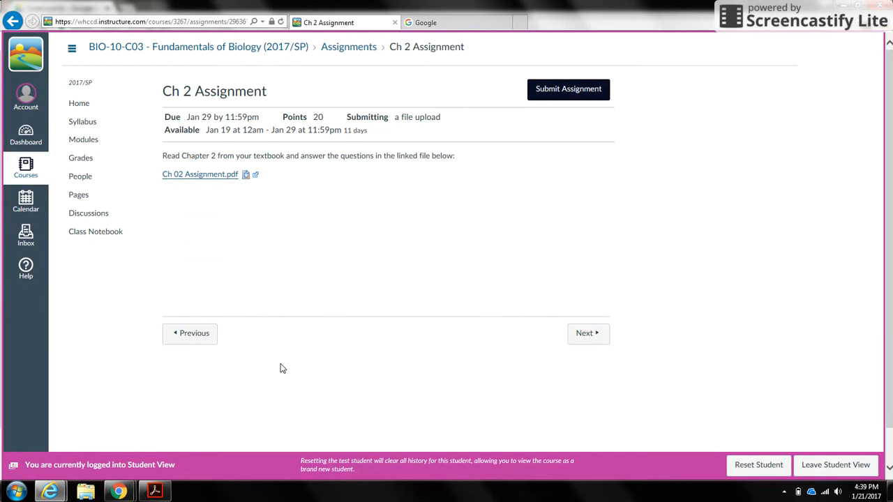
Search Google for "adobe reader" and open Adobe's Acrobat Reader DC download page
click(436, 25)
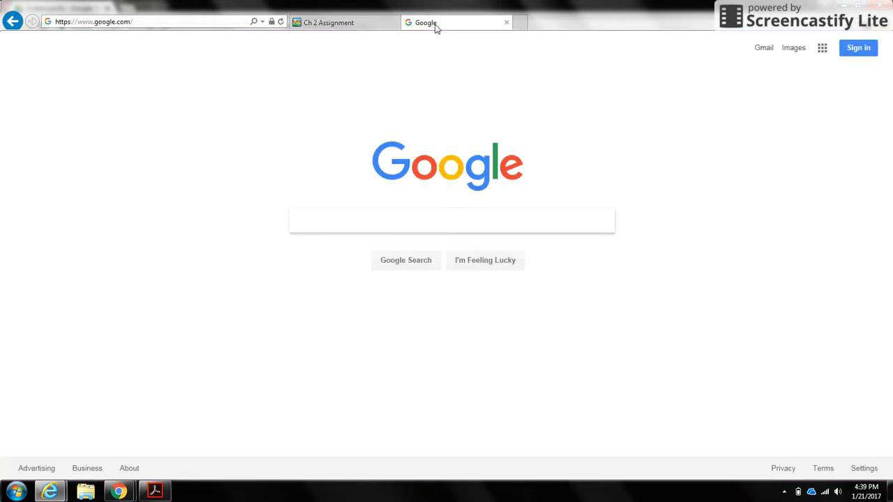
text(ad)
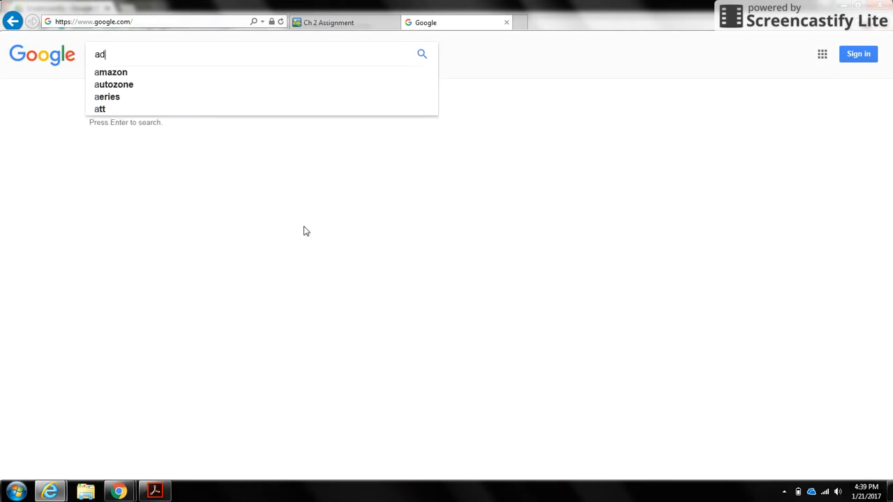
text(obe reader)
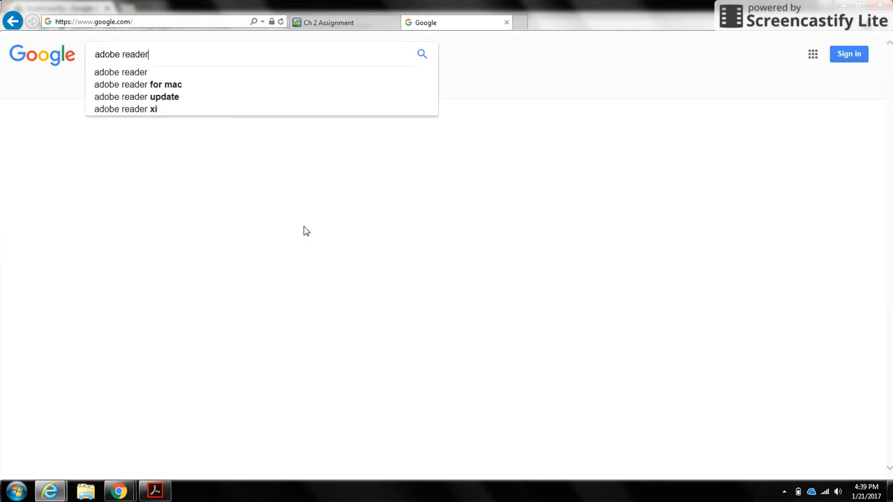
key(Down)
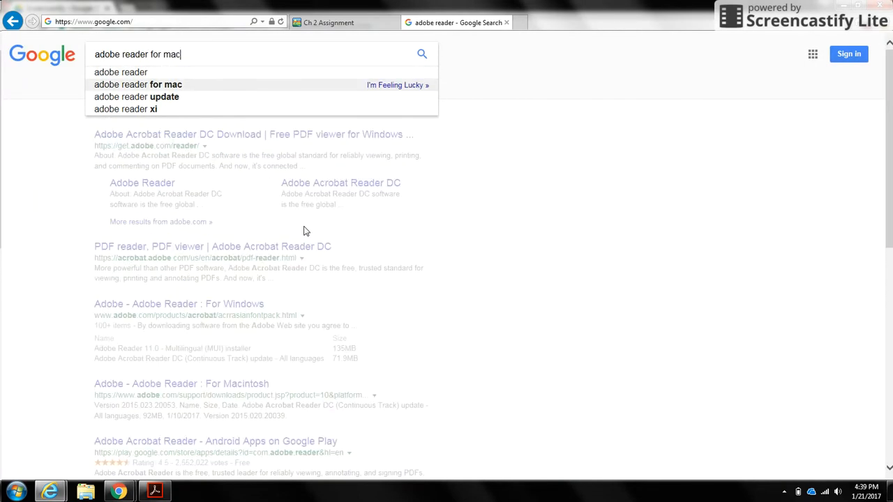
key(Up)
key(Down)
key(Up)
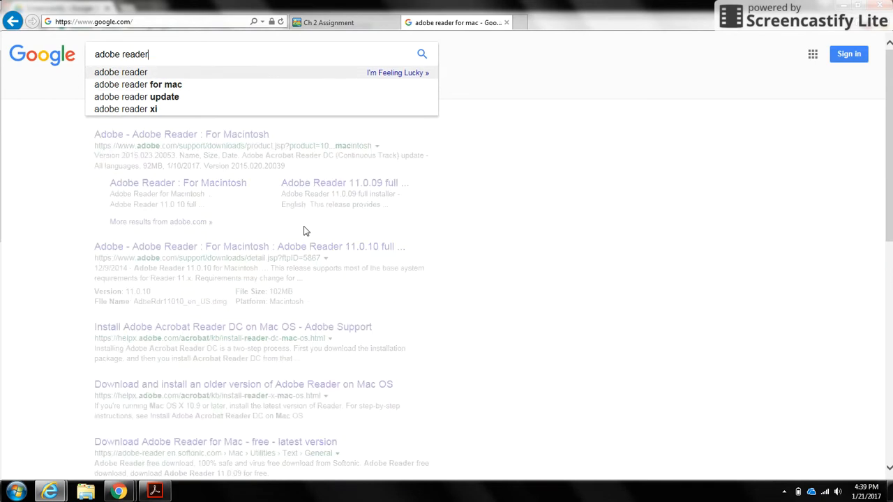
key(Return)
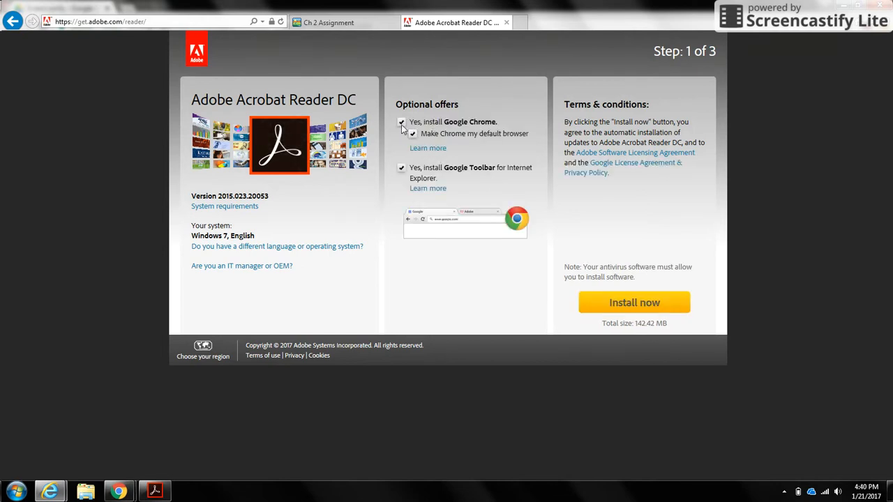
Start the Acrobat Reader DC download without the Google Chrome and Google Toolbar offers, and dismiss its run-or-save prompt
click(401, 124)
click(401, 168)
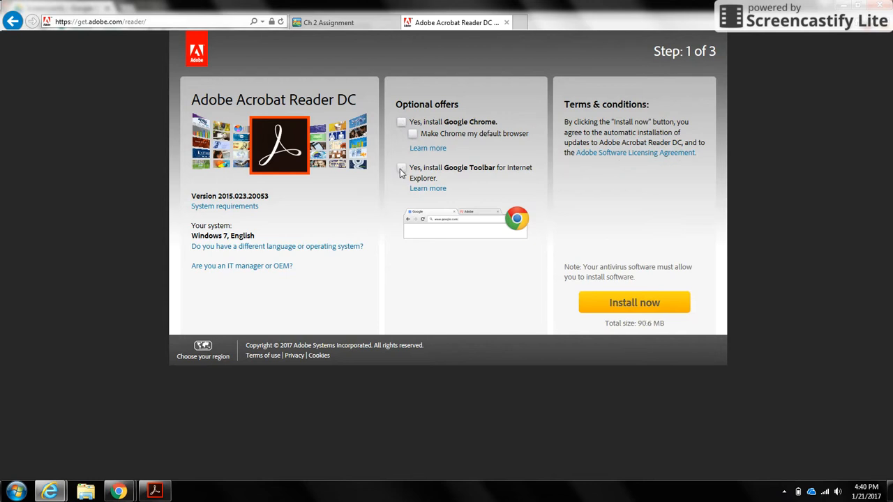
click(642, 307)
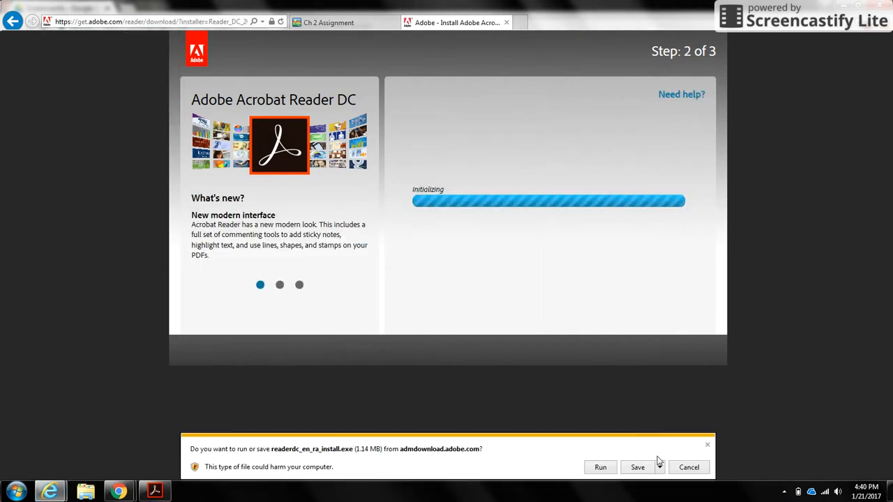
click(706, 445)
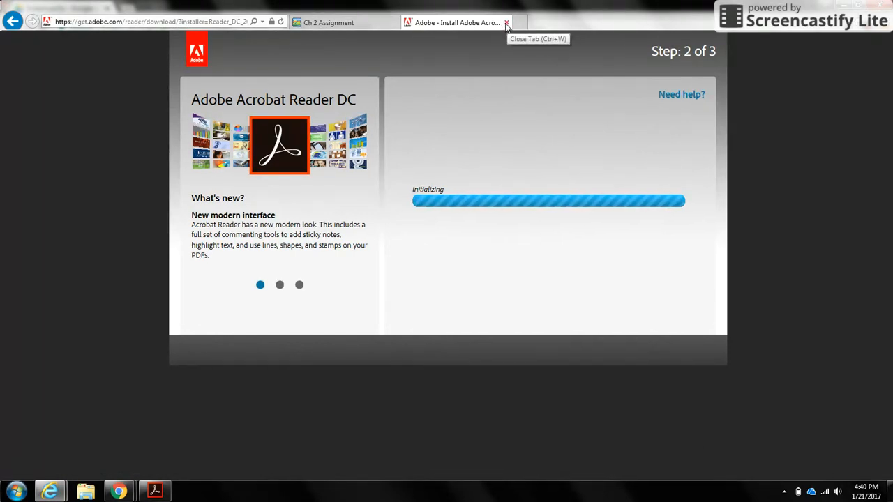
Return to the Ch 2 Assignment page and open its linked Ch 02 Assignment.pdf in Adobe Acrobat Reader DC
click(327, 24)
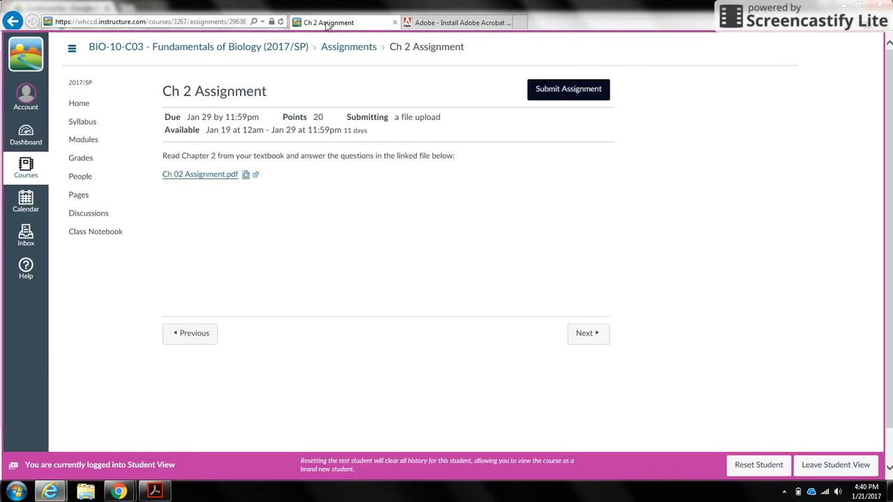
click(199, 175)
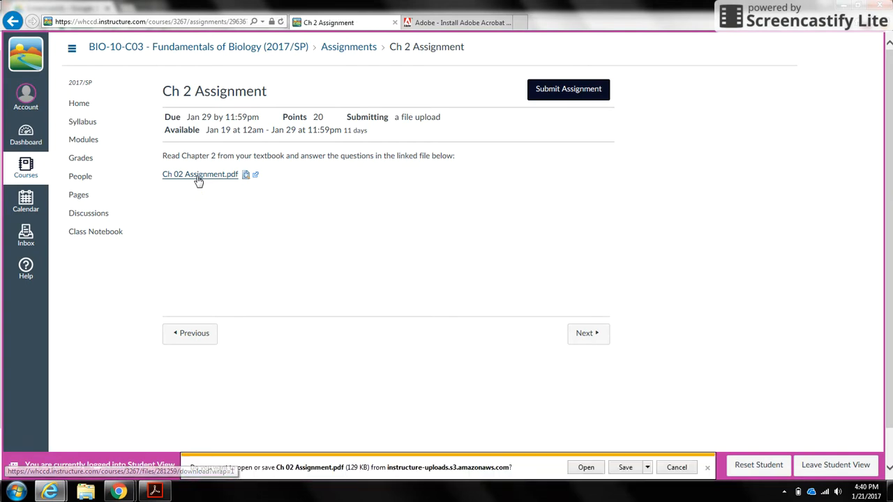
click(584, 468)
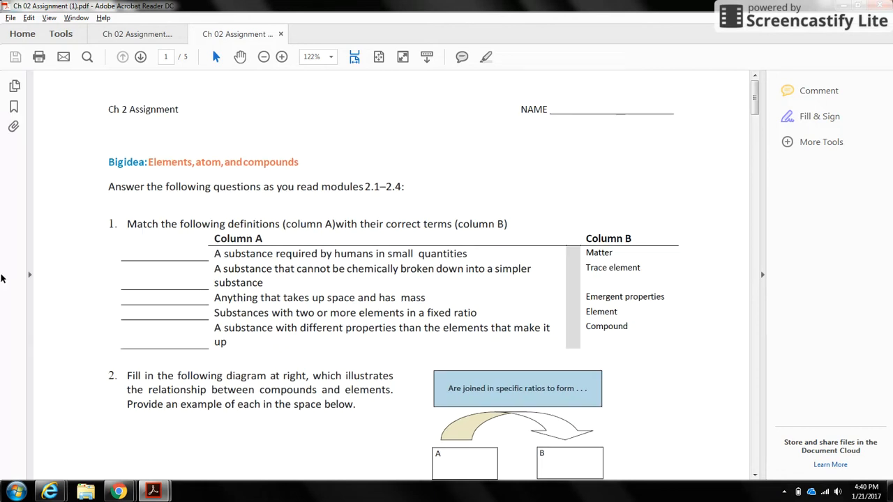
Show the commenting tools and collapse the comments list to widen the document view
click(763, 276)
click(889, 276)
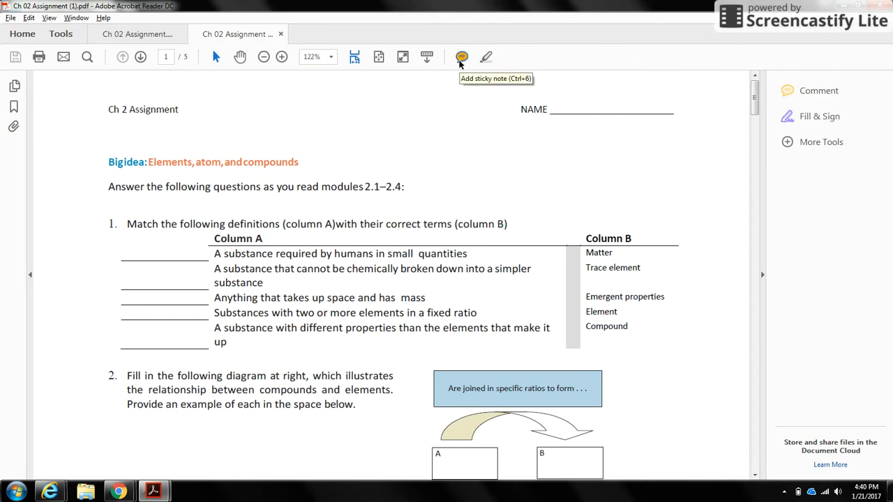
click(786, 91)
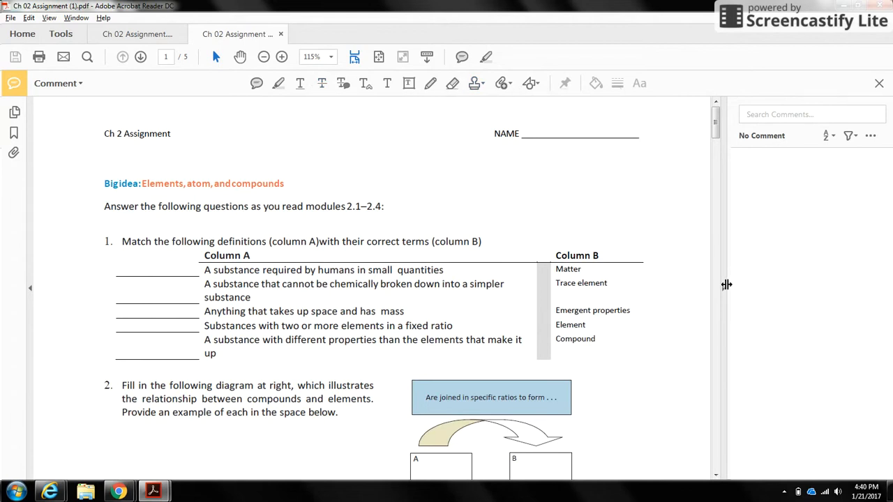
click(723, 287)
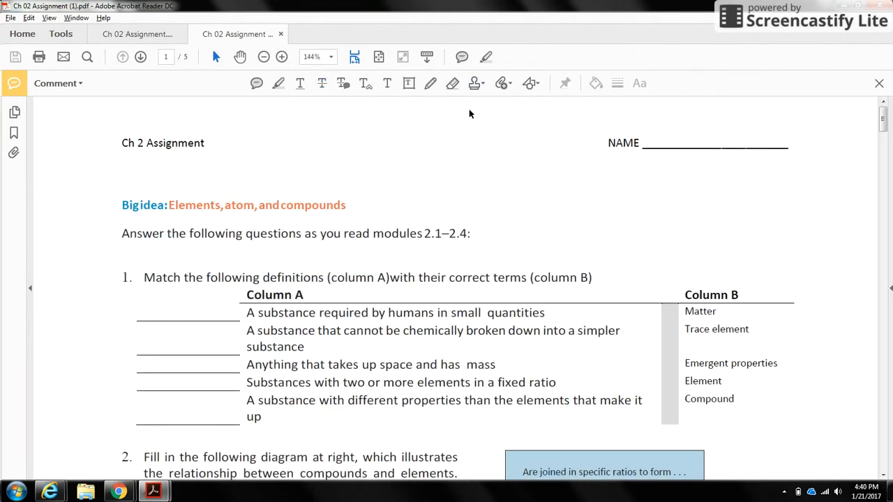
Add a text comment with the student's full name on the NAME line of the first page
click(388, 85)
click(648, 140)
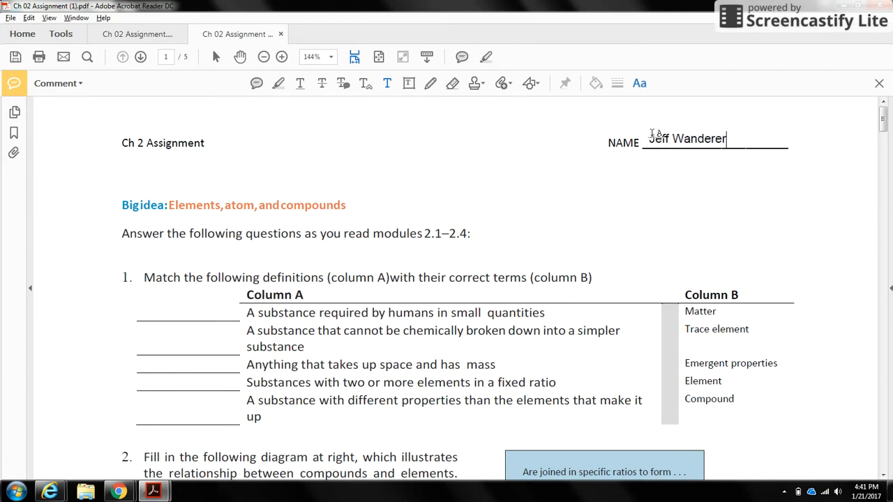
Select the name text and view its font, size and colour options
click(651, 138)
drag(726, 138, 652, 137)
click(638, 87)
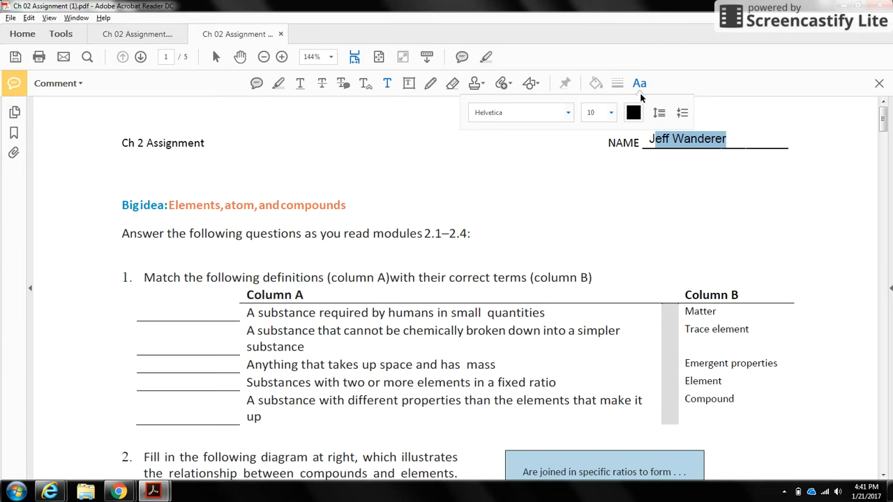
click(639, 85)
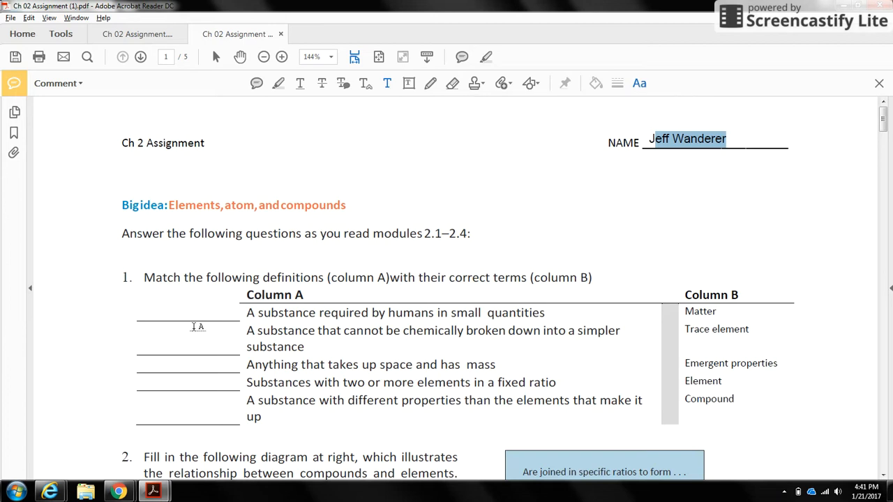
Fill the first three blanks of question 1 with the text comments "Matter", "Trace" and "Emerg"
click(140, 311)
text(Mattewr)
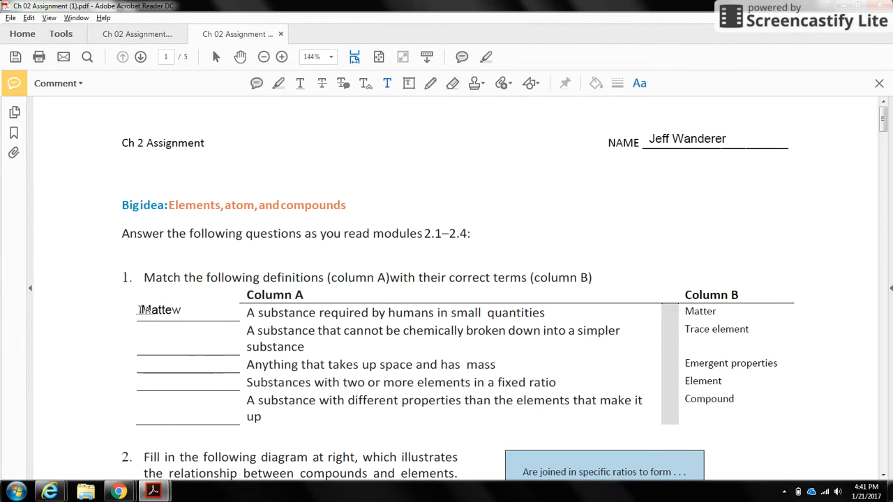
key(BackSpace)
text(r)
click(138, 343)
text(Trace)
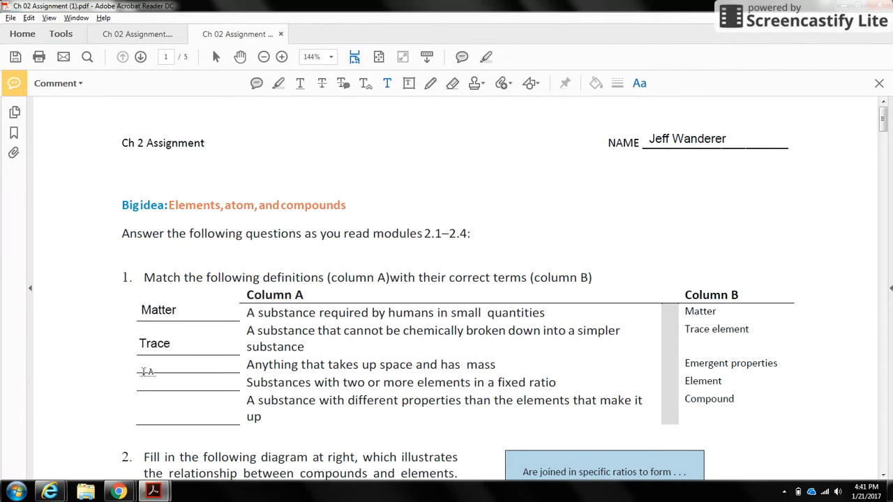
click(145, 364)
text(Emerg)
Fill the question 2 diagram with "Apples" in box A and "Plums" in box B
drag(883, 115, 882, 144)
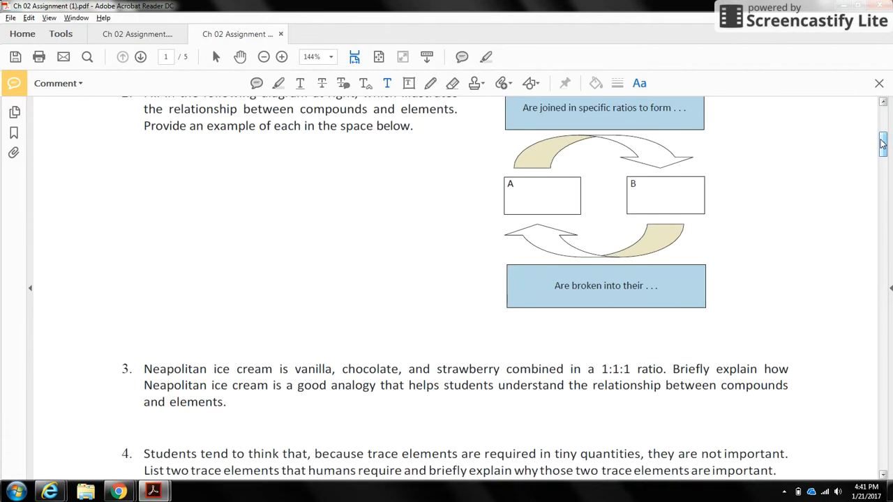
click(512, 197)
text(App)
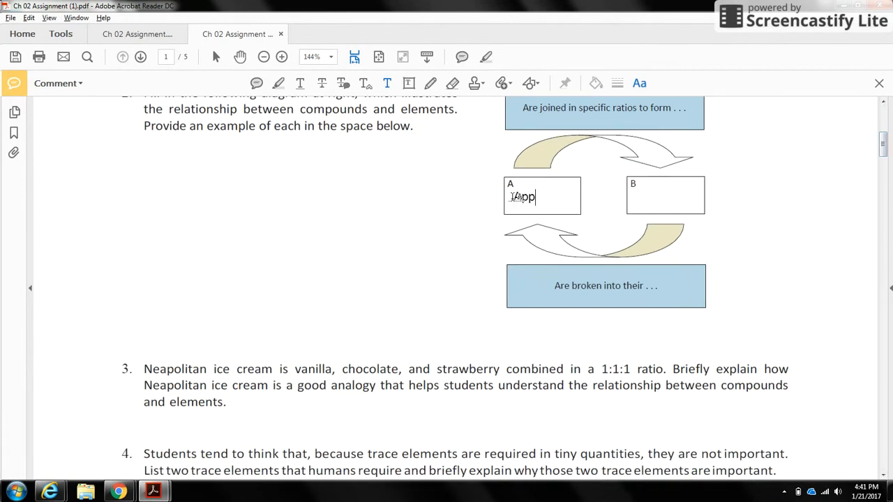
text(les)
click(633, 200)
text(Plums)
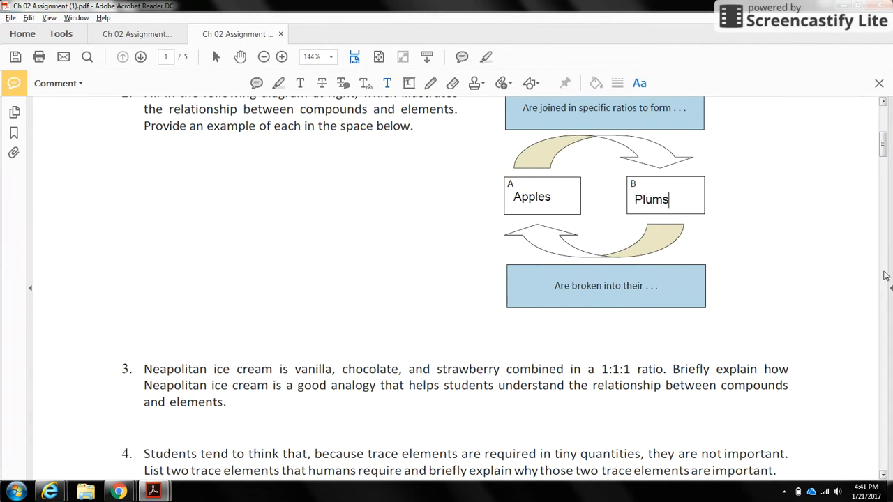
Fill the Electrical charge row in question 6 with "+" for protons, "0" for neutrons and "-" for electrons
drag(884, 136, 883, 166)
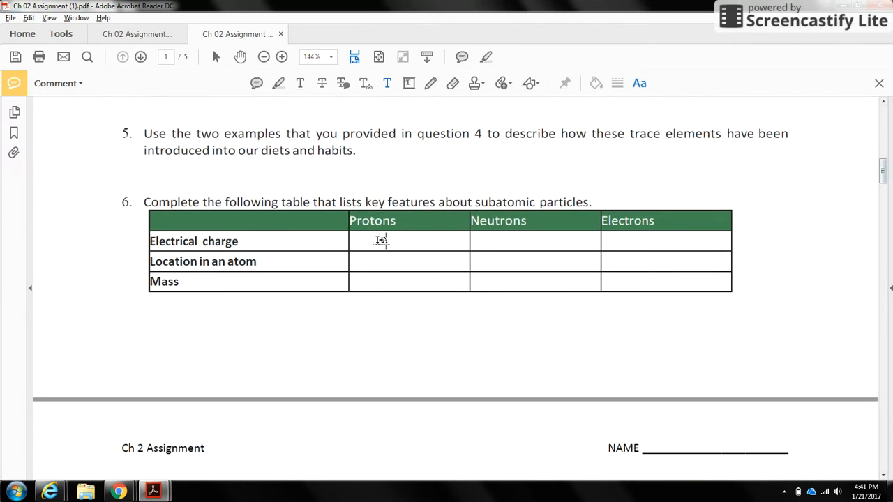
click(382, 240)
text(+)
click(515, 238)
text(0)
click(645, 242)
text(-)
Highlight answer "a. Electrons" in question 8
drag(883, 172, 883, 198)
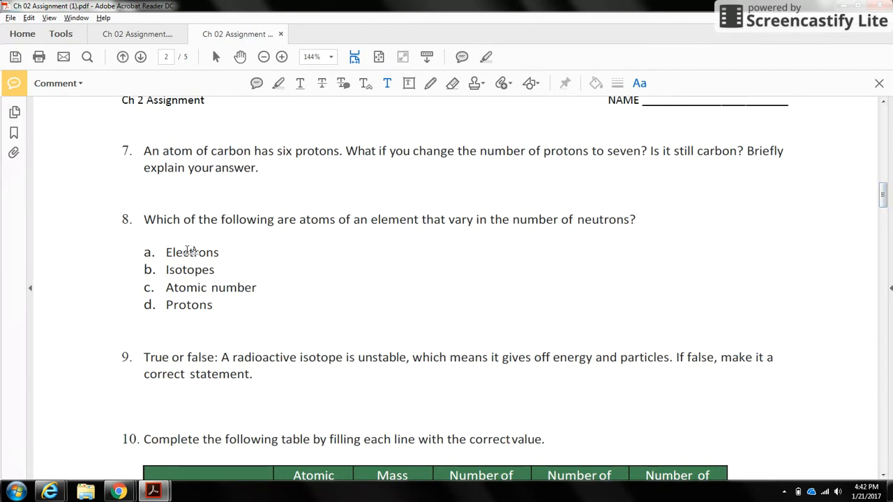
click(278, 83)
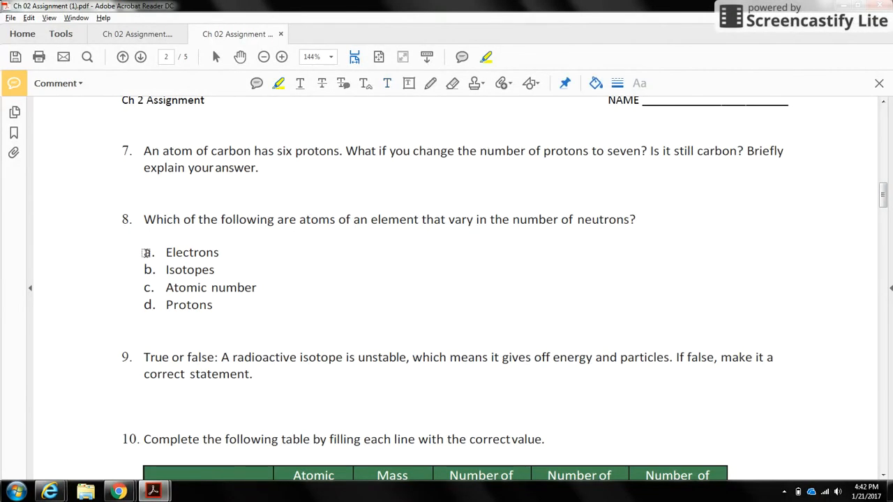
drag(143, 251, 201, 255)
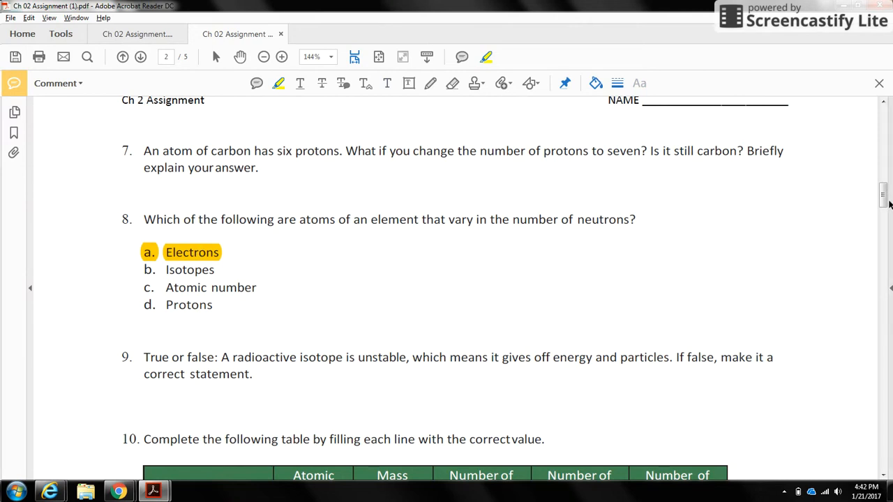
Highlight "True" in question 9 and undo that highlight
scroll(883, 195, down, 5)
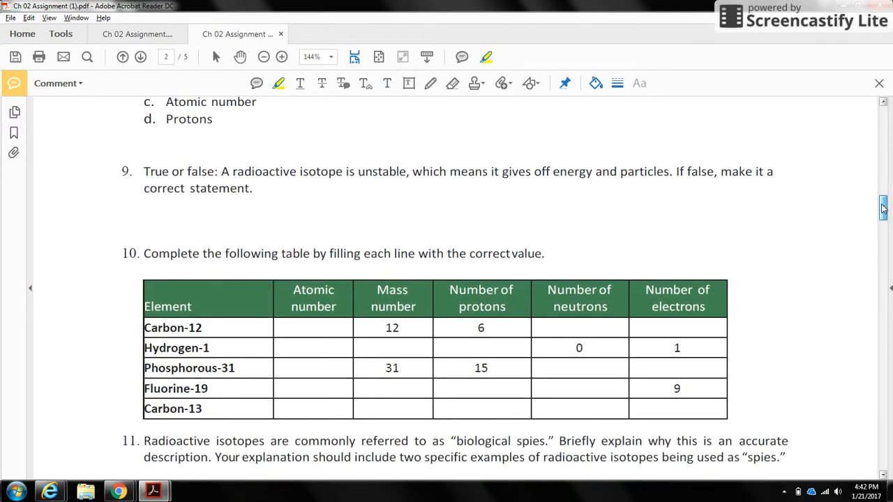
drag(143, 172, 166, 175)
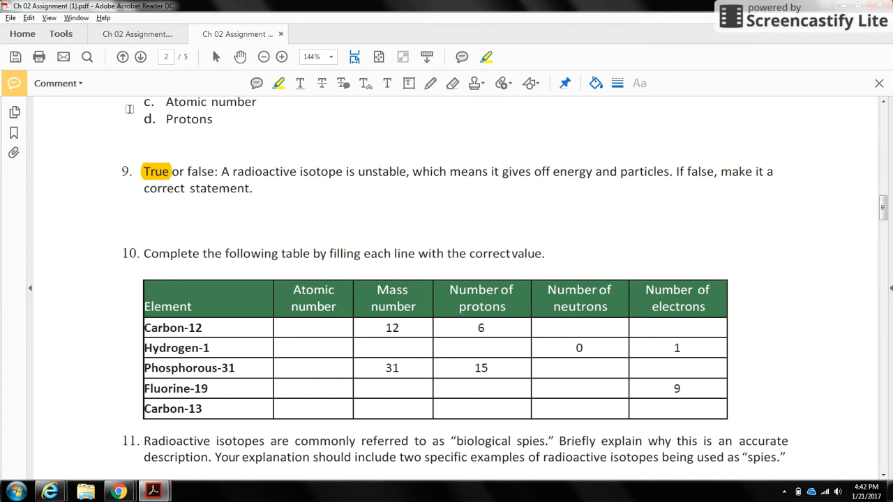
click(28, 18)
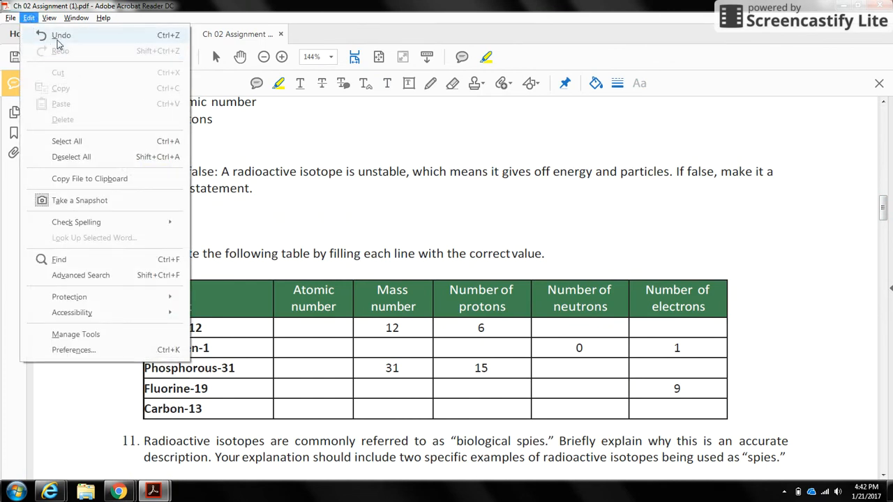
click(58, 36)
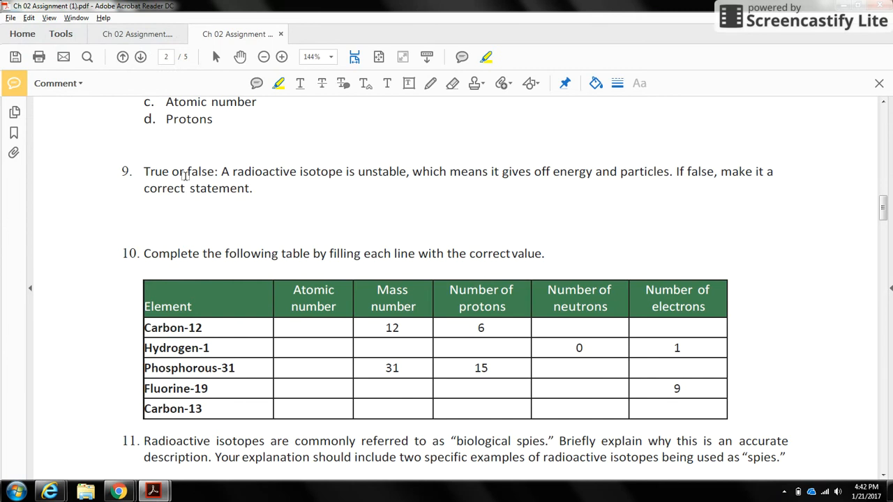
Highlight "false" in question 9 and add the text comment "I like ice cream" beneath the question
drag(186, 173, 210, 172)
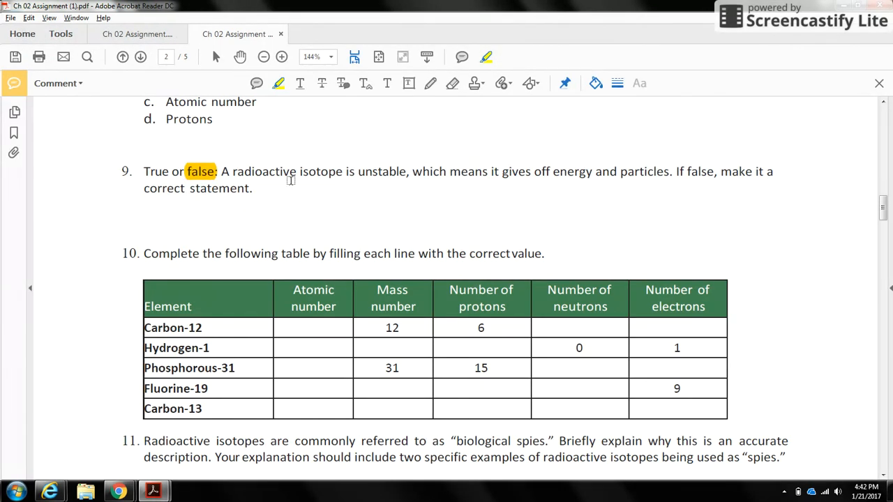
click(387, 84)
click(279, 202)
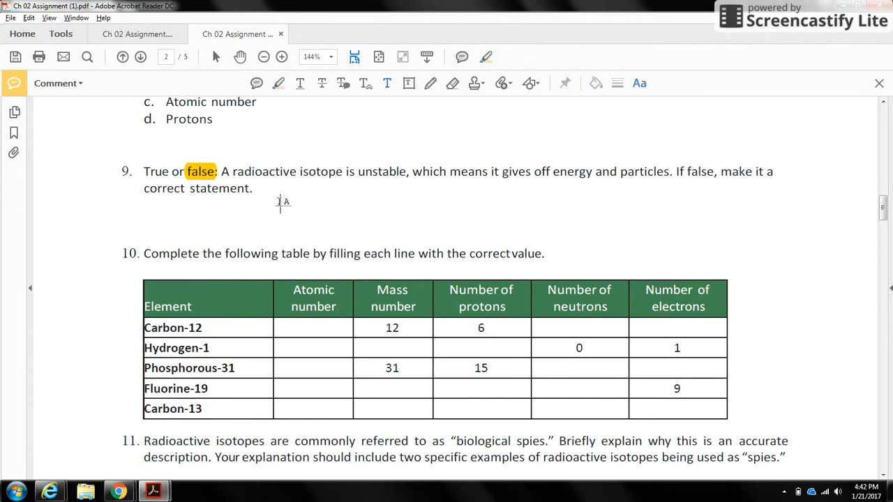
text(Like ice cream)
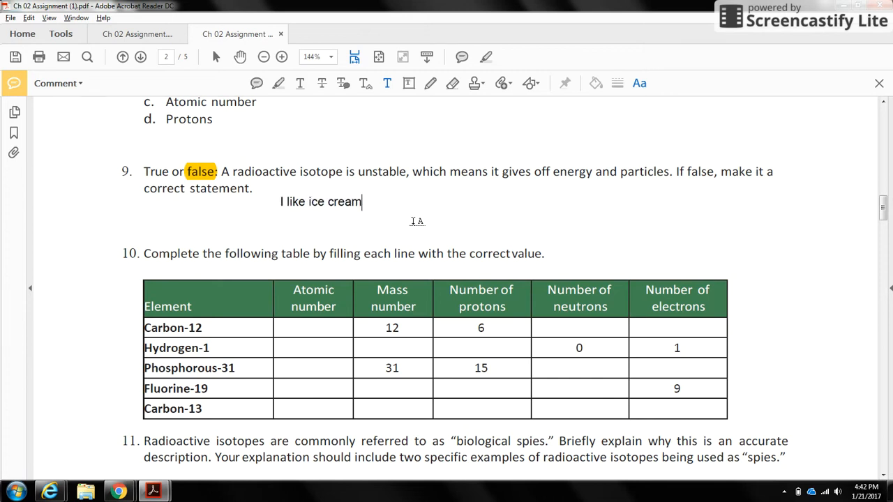